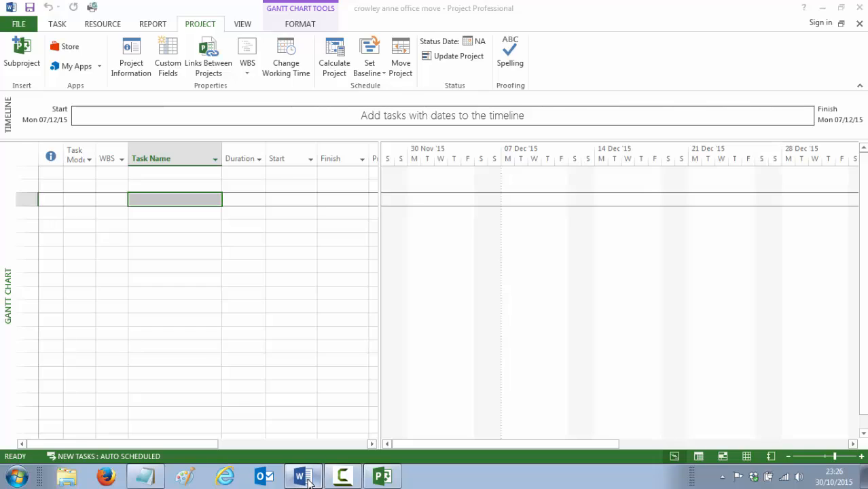
Consult the office move breakdown chart in Word, and enter Office Move as the first task in Project
{"action": "left_click", "coordinate": [303, 478]}
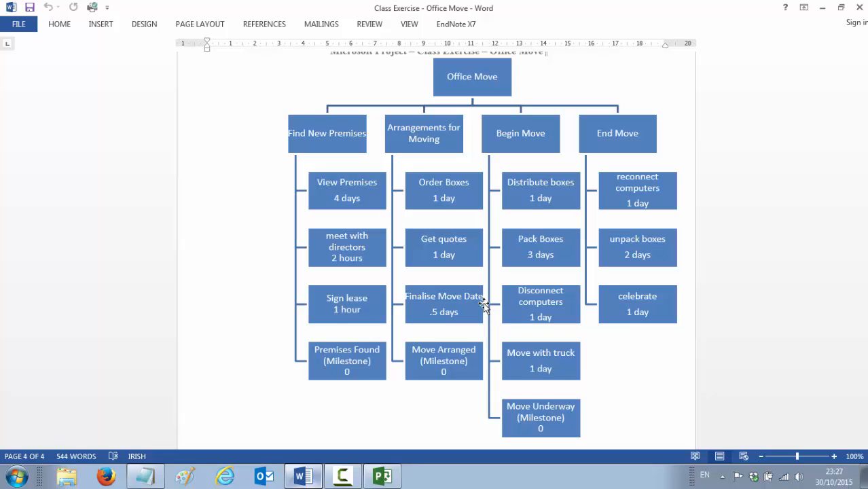
{"action": "key", "text": "alt+Tab"}
{"action": "type", "text": "Office Move"}
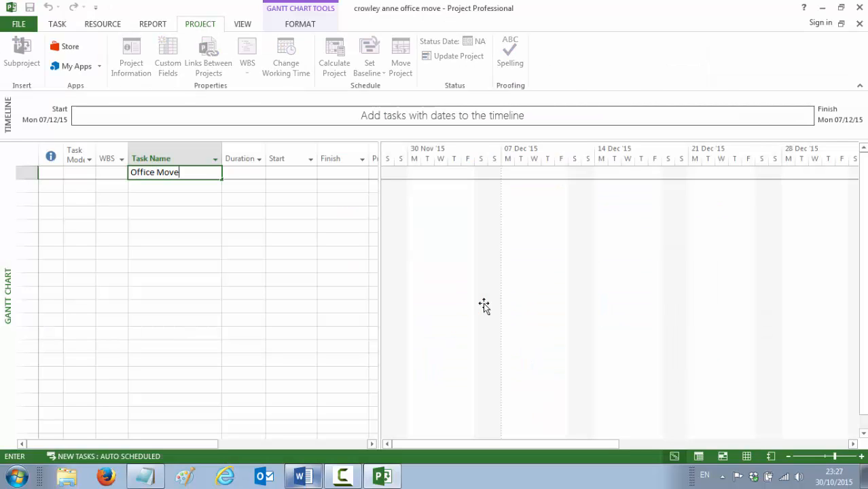
{"action": "key", "text": "Return"}
Check the first branch of the Word breakdown chart, and add the task Find New Premises in Project
{"action": "key", "text": "alt+Tab"}
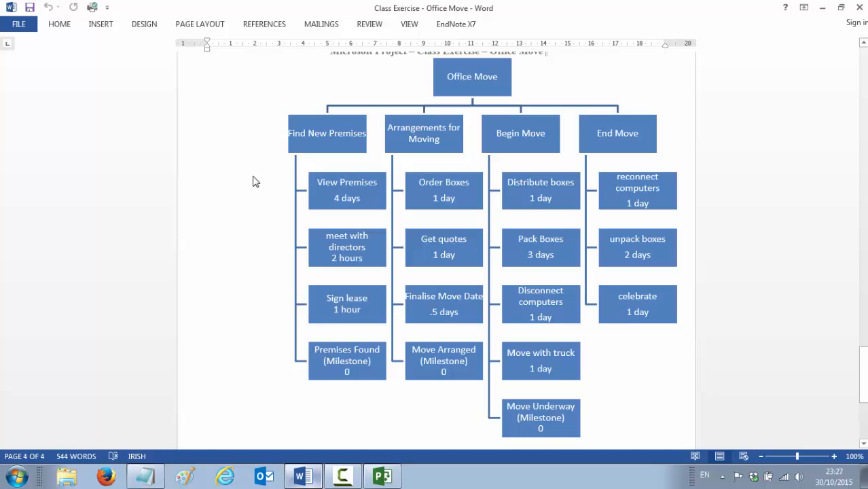
{"action": "key", "text": "alt+Tab"}
{"action": "type", "text": "Fin"}
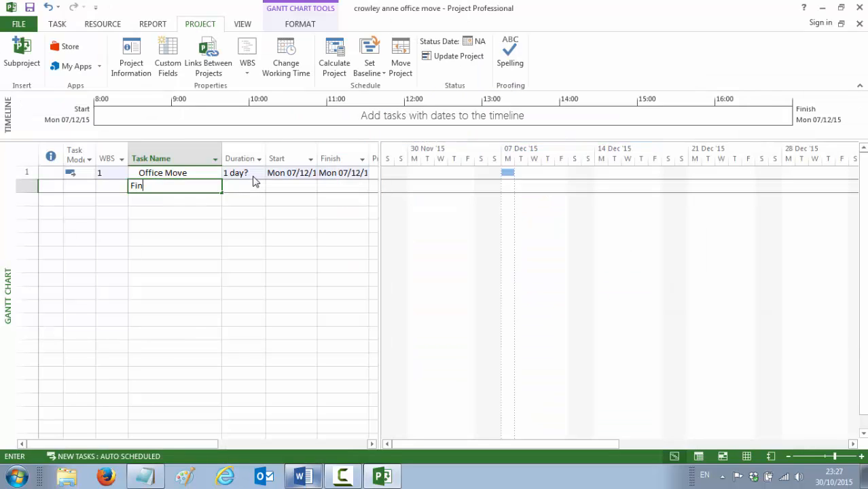
{"action": "type", "text": "d New Premises"}
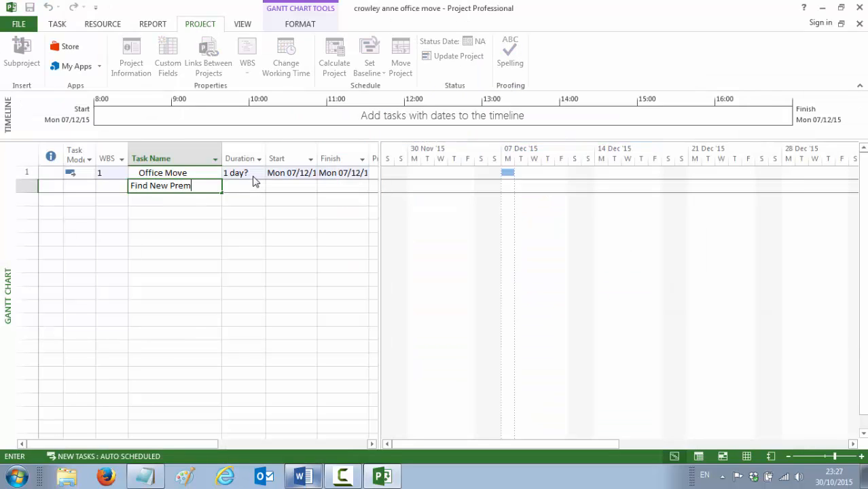
{"action": "key", "text": "Return"}
Add the tasks View Premises, Meet with Directors, Sign Lease, Premises Found and Arrangements for moving
{"action": "type", "text": "View Premises"}
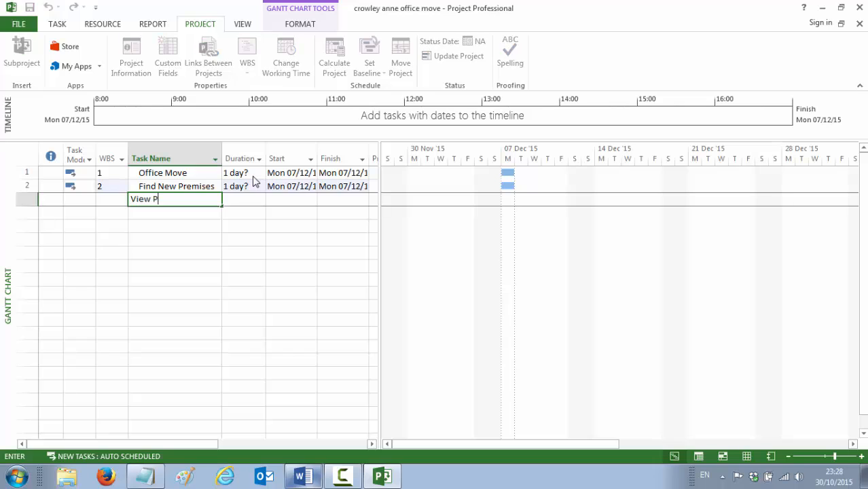
{"action": "key", "text": "Return"}
{"action": "type", "text": "Meet with Directors"}
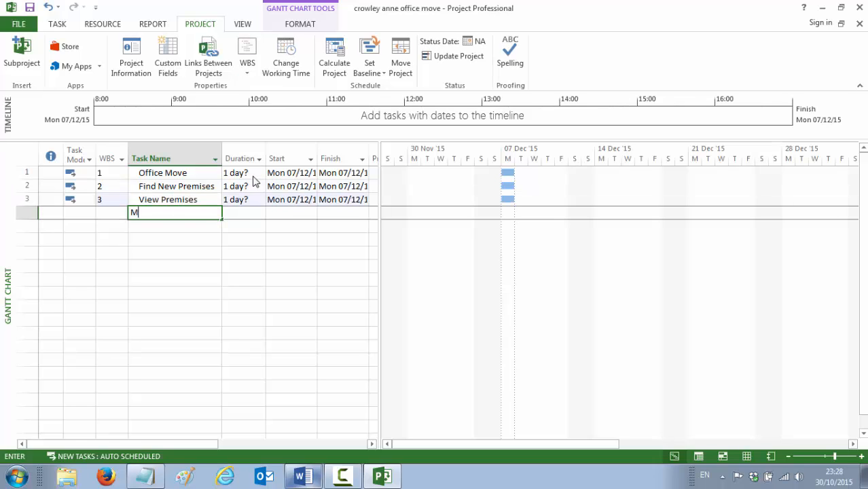
{"action": "key", "text": "Return"}
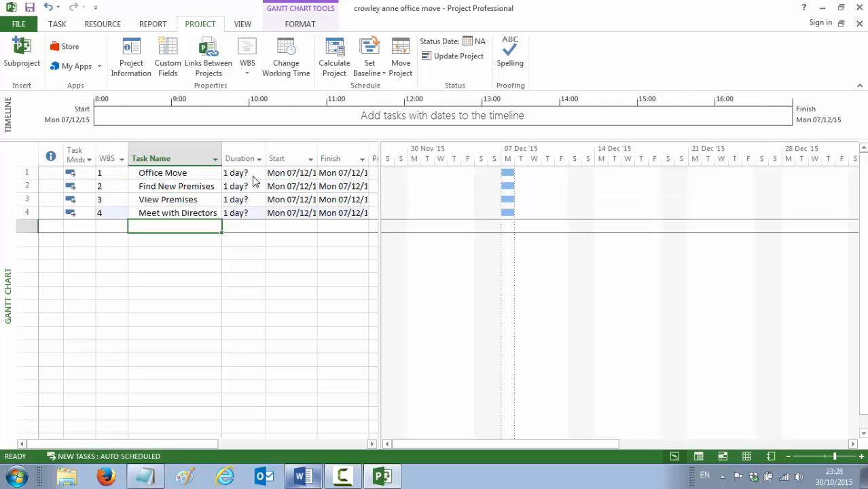
{"action": "type", "text": "Sign Lease"}
{"action": "key", "text": "Return"}
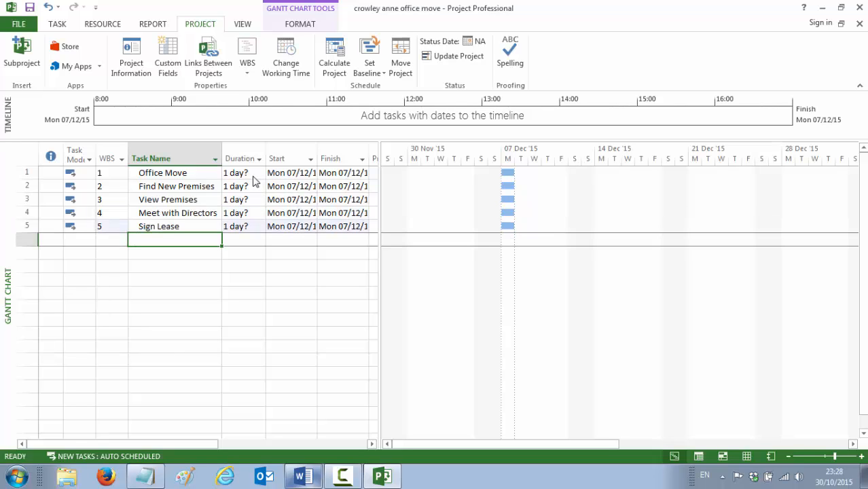
{"action": "type", "text": "Premises Found"}
{"action": "key", "text": "Return"}
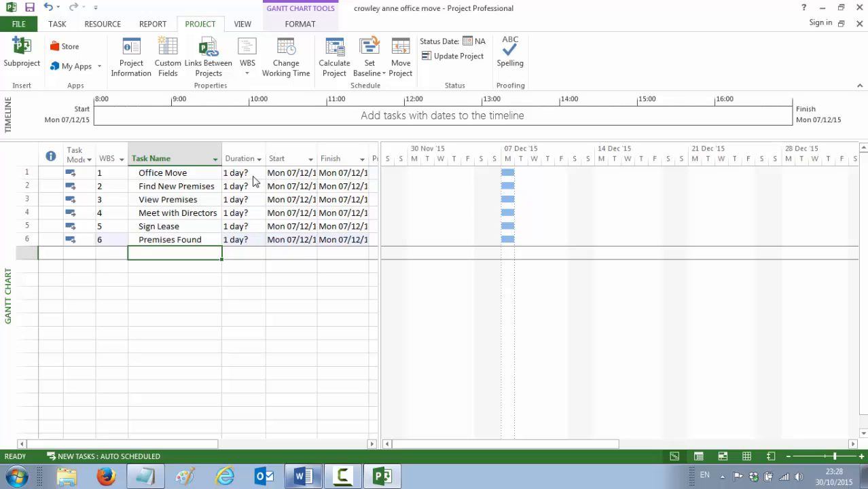
{"action": "type", "text": "Arrangements for moving"}
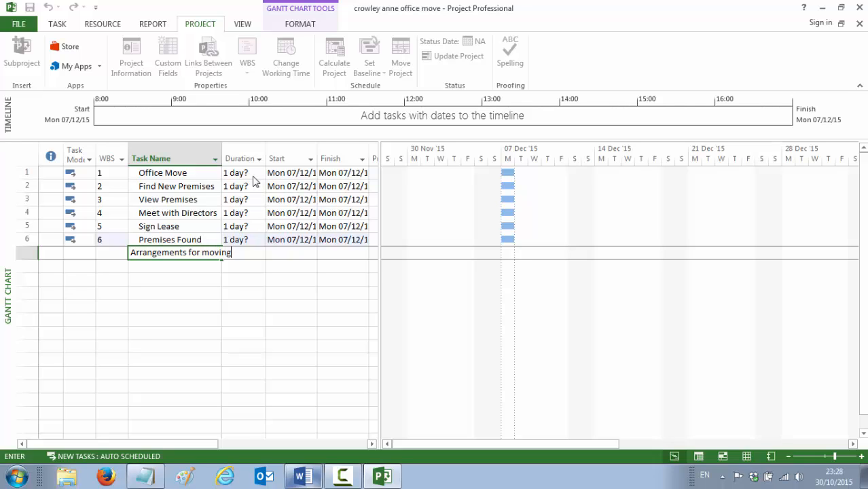
{"action": "key", "text": "Return"}
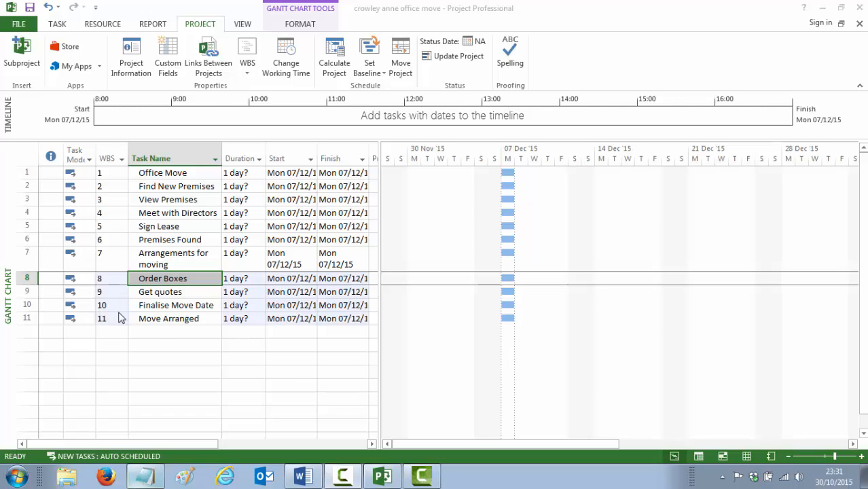
Below Move Arranged, add the tasks Begin Move, Distribute boxes, Pack Boxes, Disconnect computers, Move with truck and Move Underway
{"action": "left_click", "coordinate": [163, 331]}
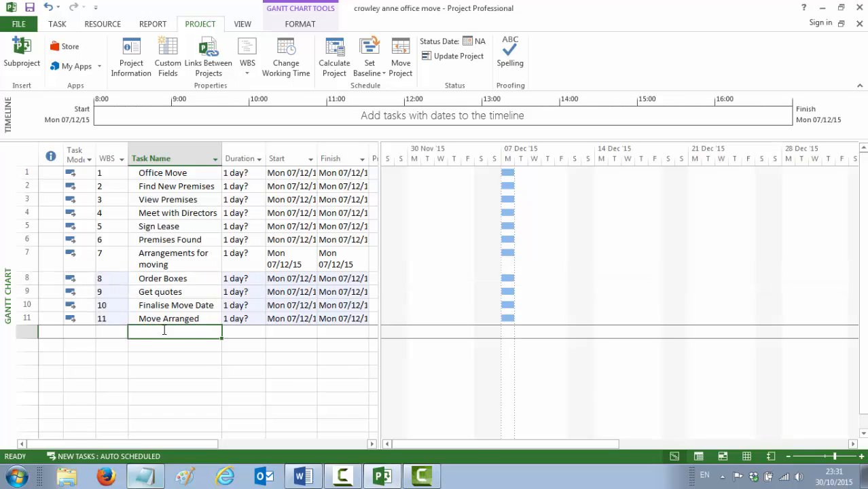
{"action": "type", "text": "Begin Move Distribute boxes Pack Boxes Disconnect computers Move with truck Move Underway"}
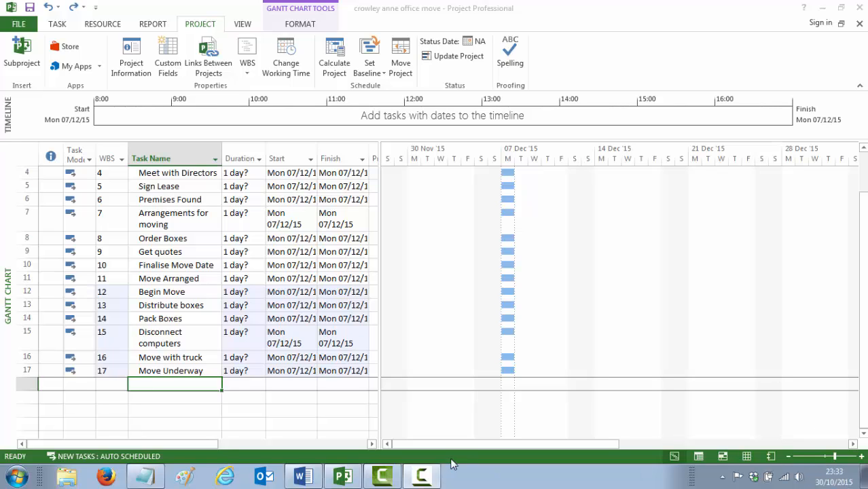
{"action": "left_click", "coordinate": [421, 476]}
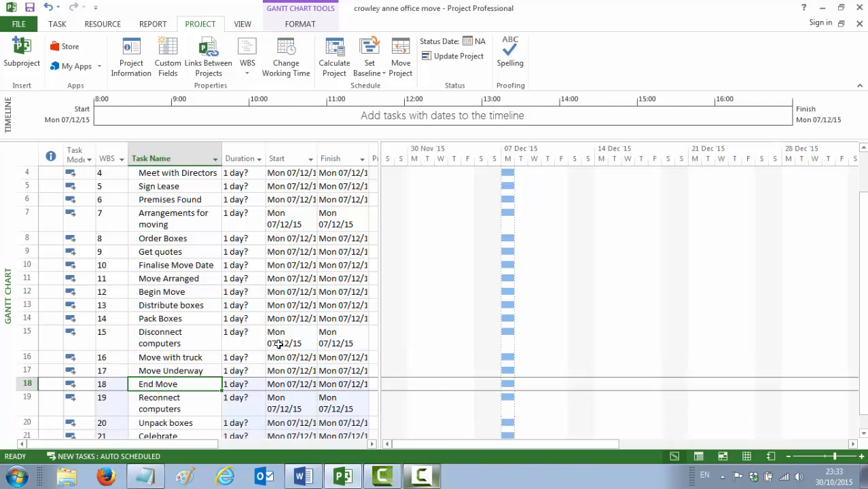
Review the complete task list from Office Move to Celebrate against the breakdown chart in Word
{"action": "scroll", "coordinate": [278, 343], "scroll_direction": "down", "scroll_amount": 1}
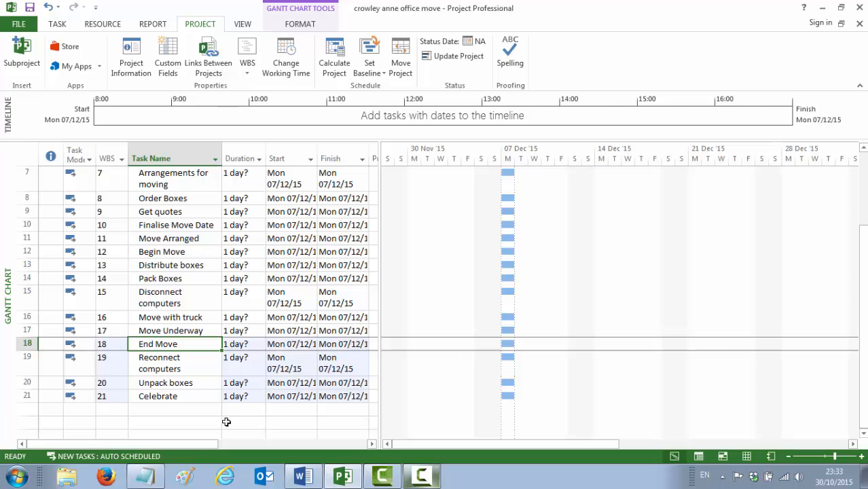
{"action": "scroll", "coordinate": [188, 246], "scroll_direction": "up", "scroll_amount": 2}
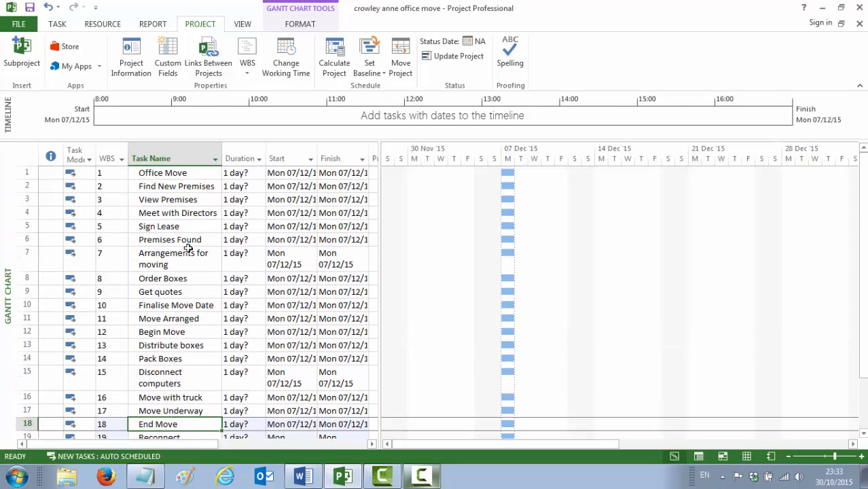
{"action": "scroll", "coordinate": [190, 200], "scroll_direction": "down", "scroll_amount": 3}
{"action": "scroll", "coordinate": [192, 204], "scroll_direction": "up", "scroll_amount": 3}
{"action": "scroll", "coordinate": [193, 203], "scroll_direction": "up", "scroll_amount": 1}
{"action": "scroll", "coordinate": [157, 176], "scroll_direction": "down", "scroll_amount": 3}
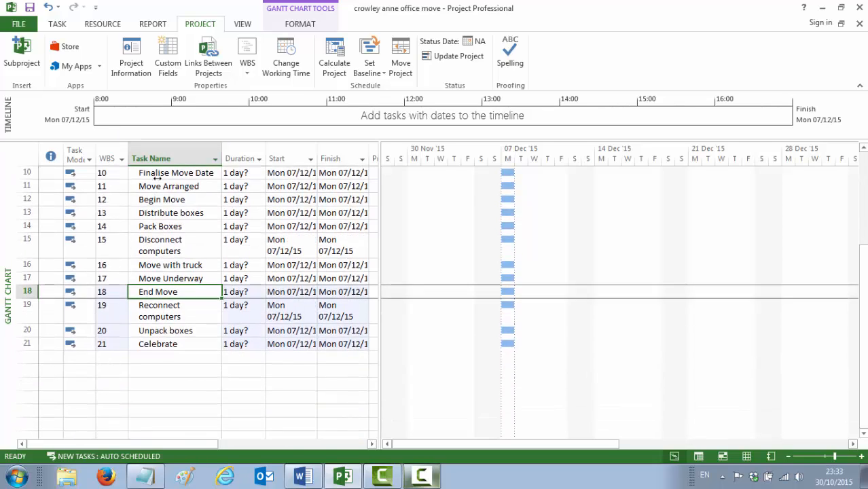
{"action": "scroll", "coordinate": [156, 172], "scroll_direction": "up", "scroll_amount": 3}
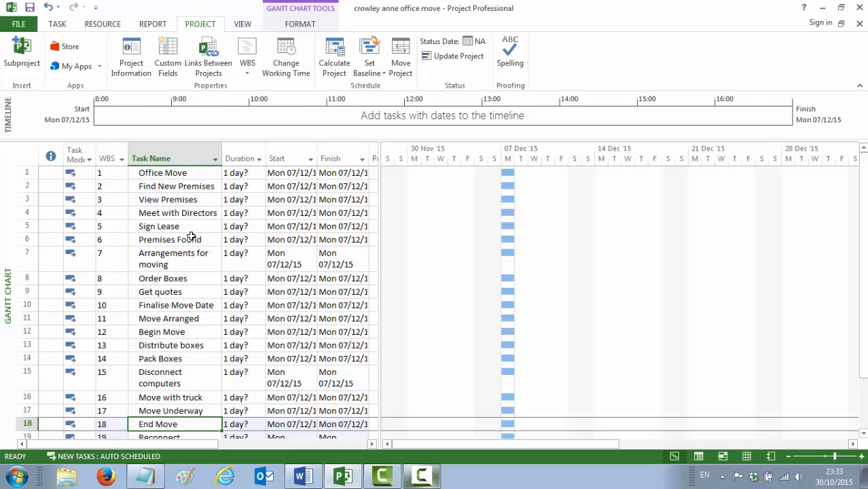
{"action": "key", "text": "alt+Tab"}
{"action": "key", "text": "alt+Tab"}
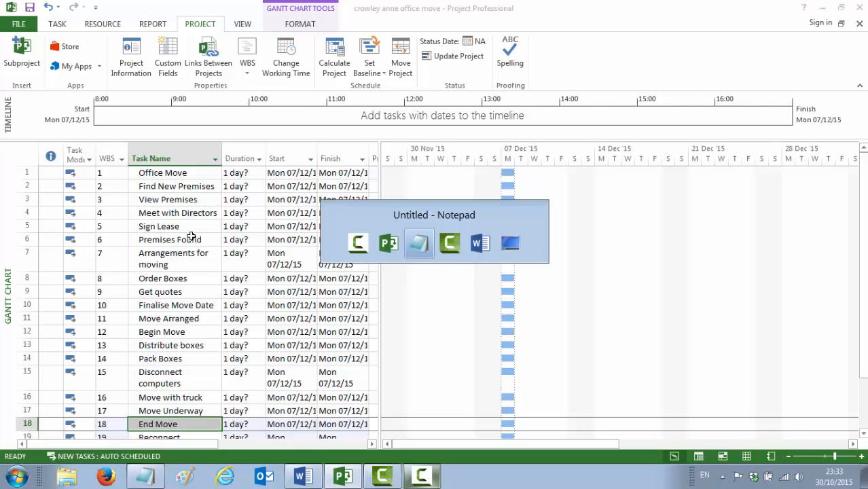
{"action": "key", "text": "alt+Tab"}
{"action": "key", "text": "alt+Tab"}
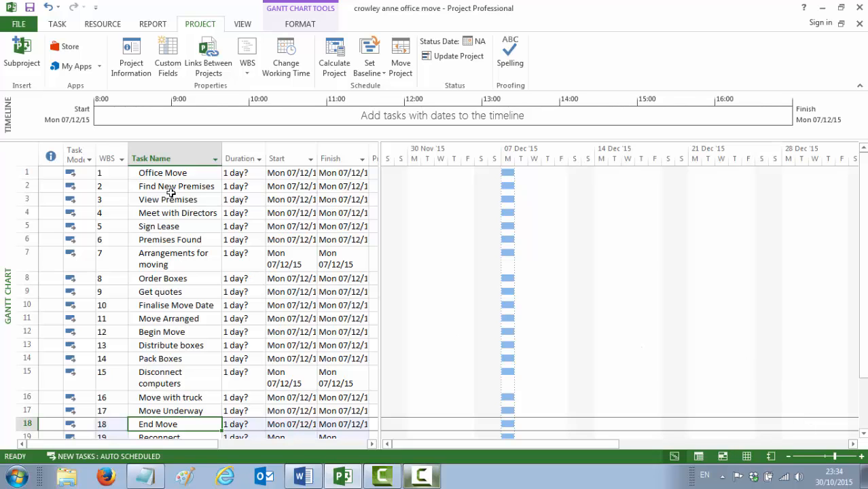
{"action": "scroll", "coordinate": [172, 241], "scroll_direction": "down", "scroll_amount": 1}
{"action": "scroll", "coordinate": [174, 248], "scroll_direction": "up", "scroll_amount": 1}
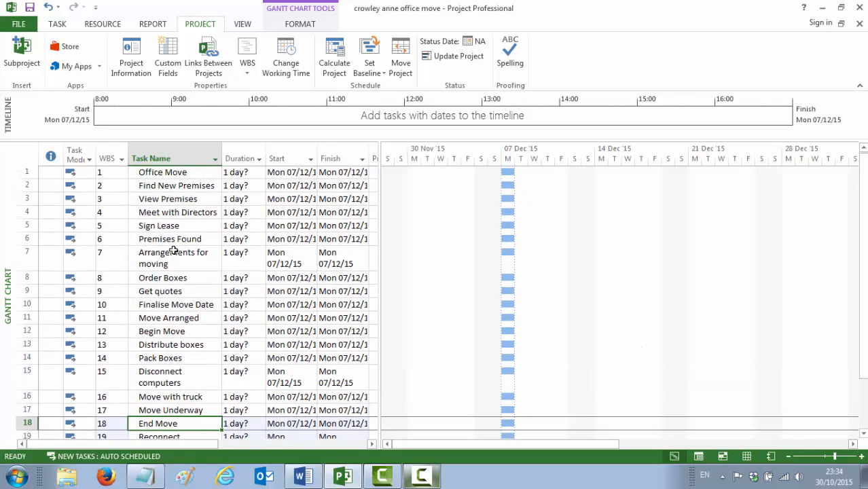
Indent all tasks from Find New Premises through Celebrate one level under Office Move
{"action": "left_click", "coordinate": [162, 175]}
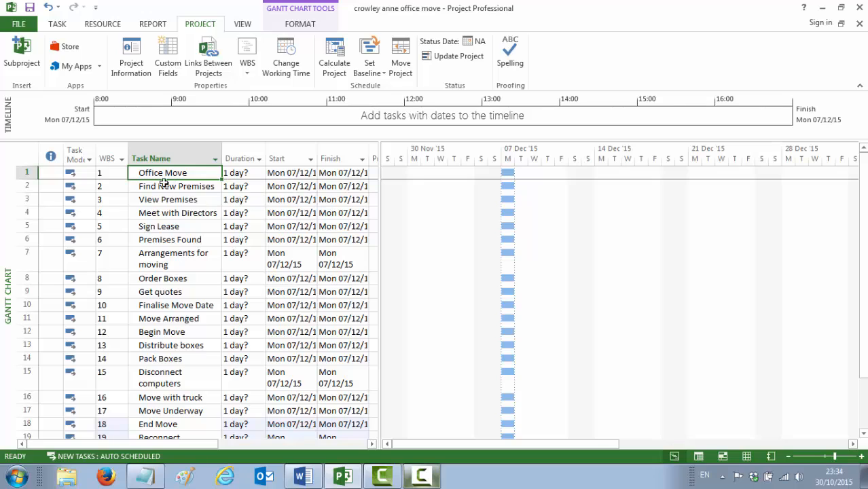
{"action": "left_click", "coordinate": [150, 188]}
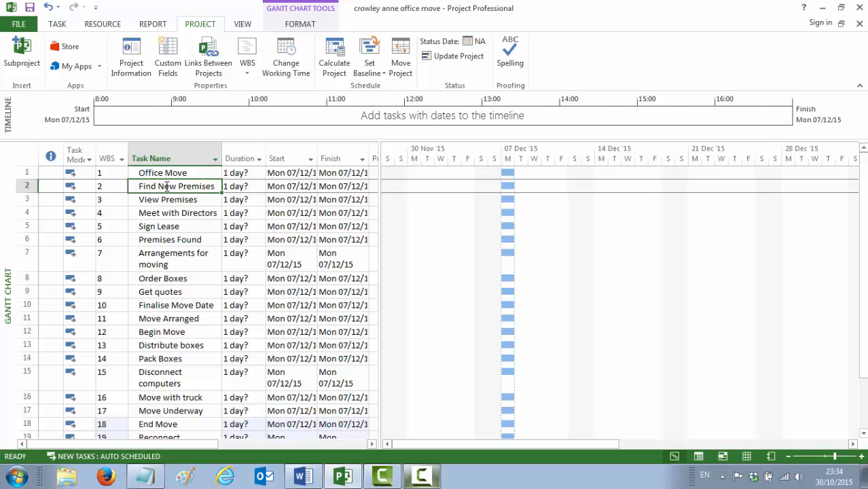
{"action": "scroll", "coordinate": [167, 187], "scroll_direction": "down", "scroll_amount": 2}
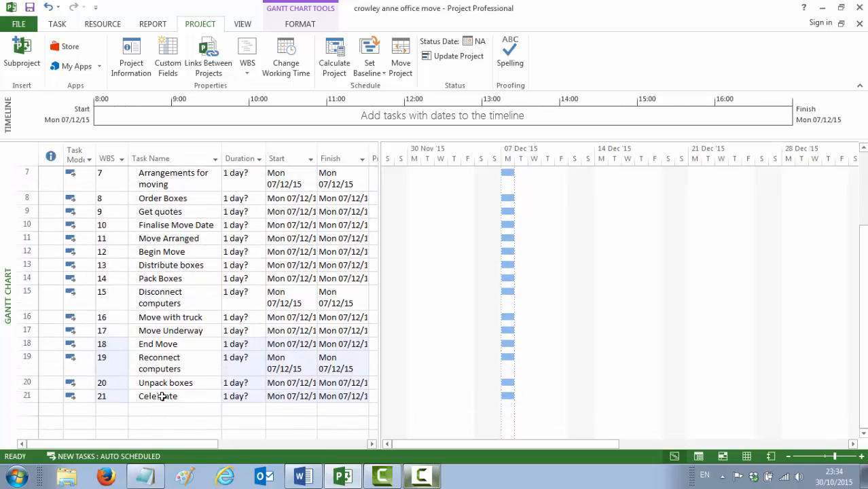
{"action": "left_click", "coordinate": [159, 396], "text": "shift"}
{"action": "scroll", "coordinate": [156, 307], "scroll_direction": "up", "scroll_amount": 2}
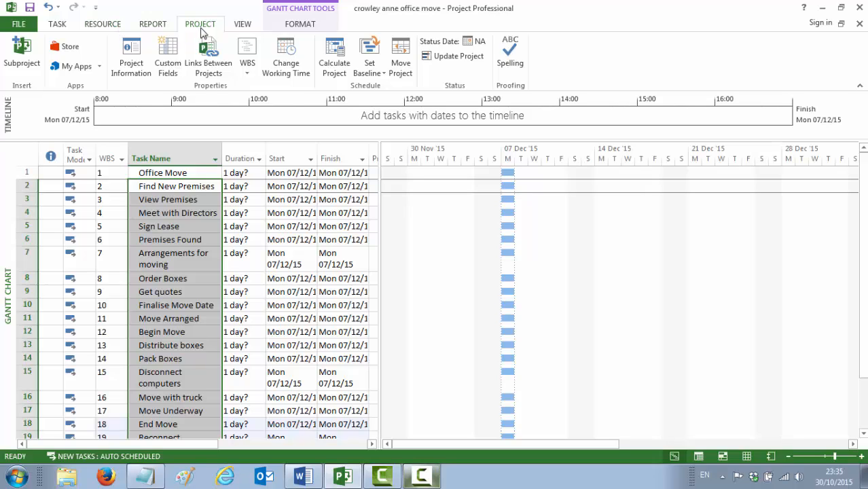
{"action": "left_click", "coordinate": [57, 26]}
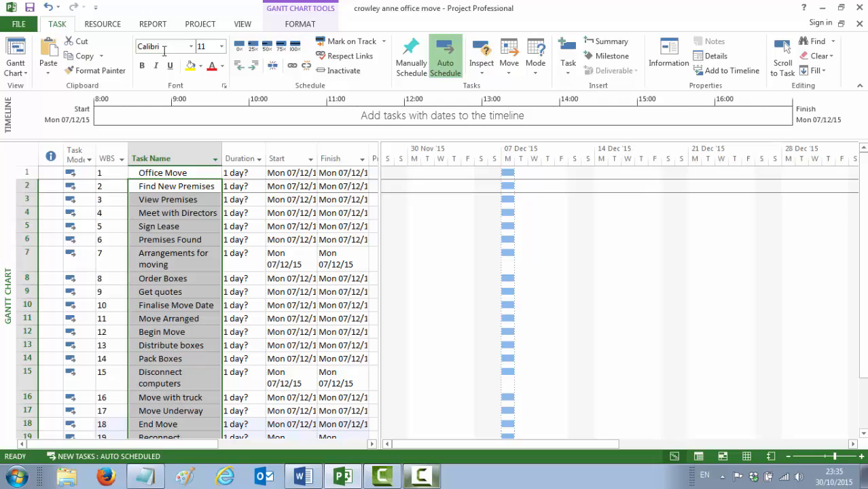
{"action": "left_click", "coordinate": [254, 68]}
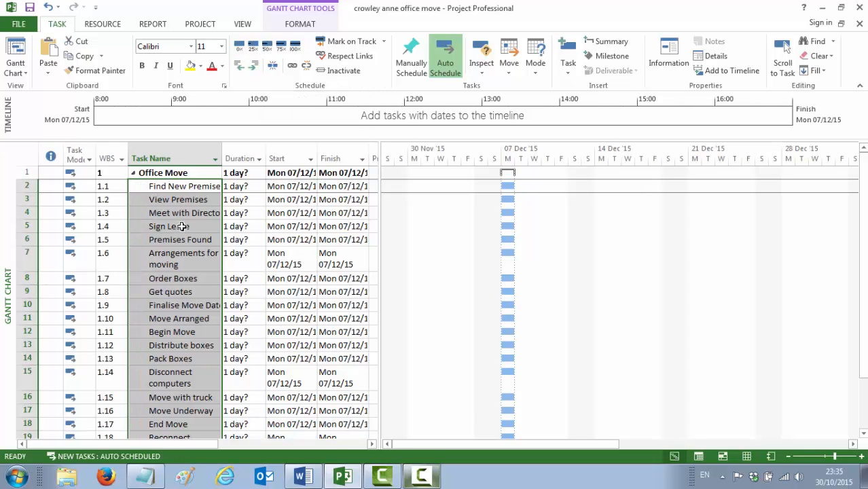
{"action": "scroll", "coordinate": [182, 226], "scroll_direction": "down", "scroll_amount": 1}
{"action": "scroll", "coordinate": [182, 226], "scroll_direction": "up", "scroll_amount": 2}
Collapse and expand the Office Move summary task several times to examine its subtasks, leaving it expanded
{"action": "left_click", "coordinate": [160, 172]}
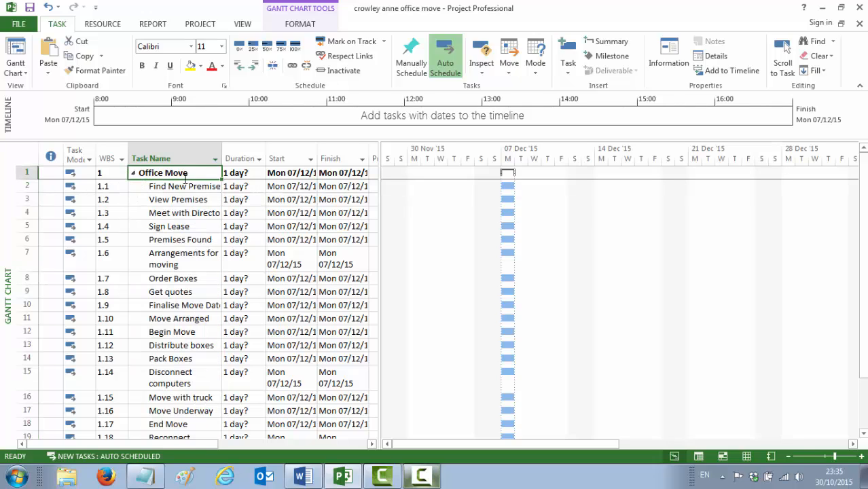
{"action": "left_click", "coordinate": [134, 173]}
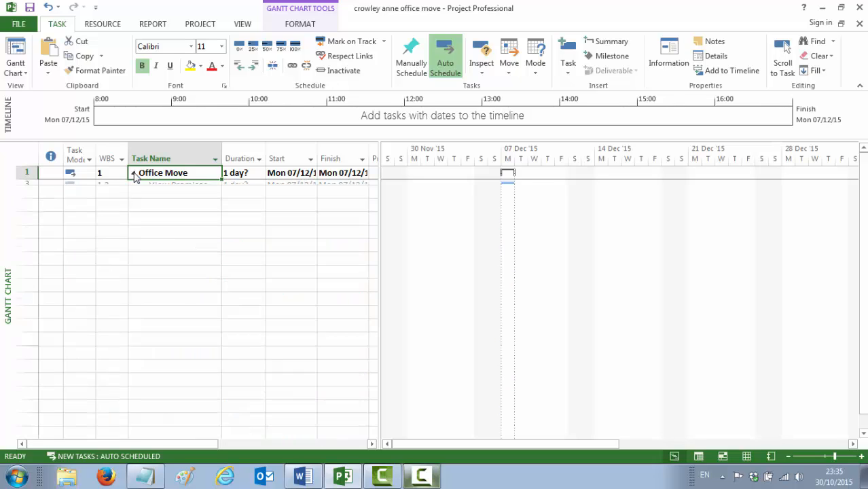
{"action": "left_click", "coordinate": [134, 173]}
{"action": "left_click", "coordinate": [133, 173]}
{"action": "left_click", "coordinate": [134, 173]}
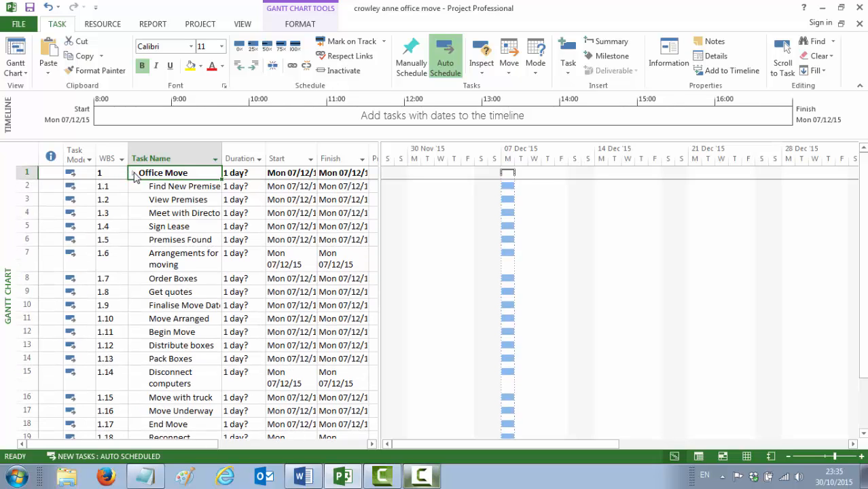
{"action": "left_click", "coordinate": [134, 174]}
{"action": "left_click", "coordinate": [133, 173]}
Indent the tasks from View Premises through Premises Found one level under Find New Premises
{"action": "left_click", "coordinate": [195, 185]}
{"action": "left_click", "coordinate": [175, 198]}
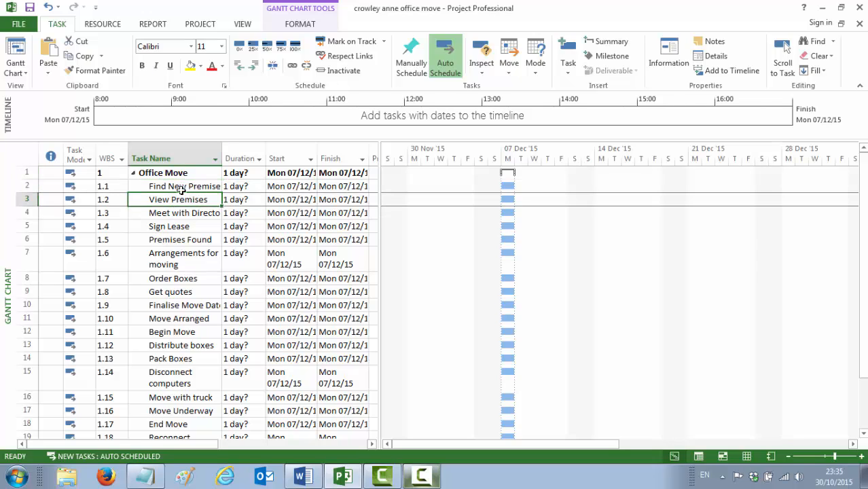
{"action": "left_click", "coordinate": [193, 188]}
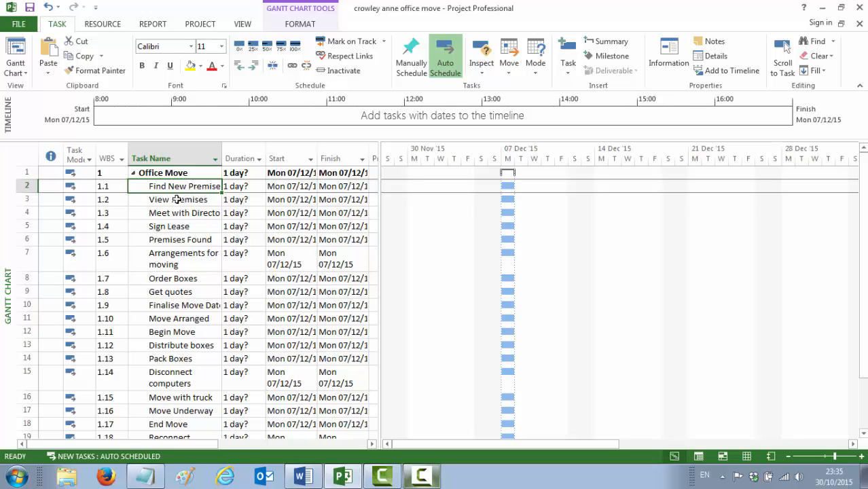
{"action": "left_click", "coordinate": [177, 199]}
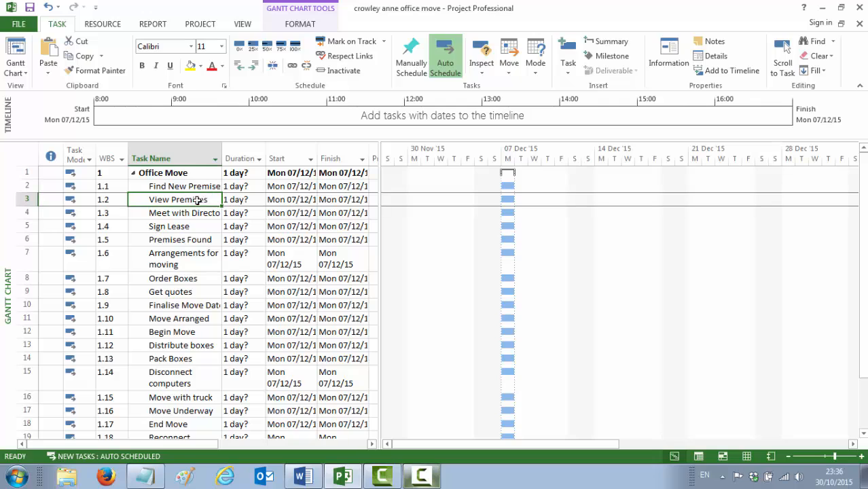
{"action": "left_click", "coordinate": [175, 240], "text": "shift"}
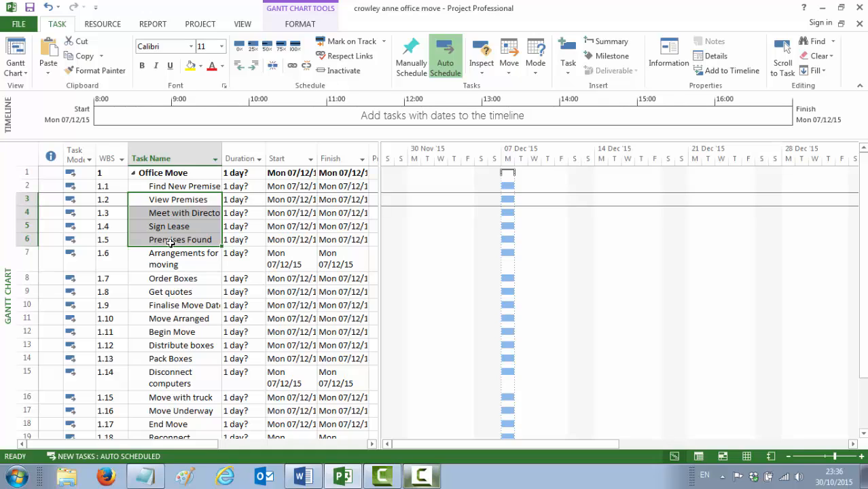
{"action": "left_click", "coordinate": [255, 67]}
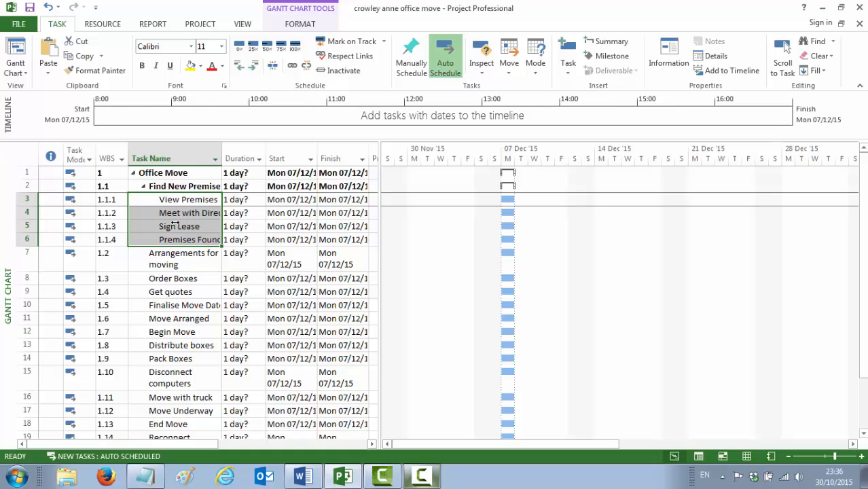
Collapse and expand the Find New Premises summary task several times to examine its subtasks, leaving it expanded
{"action": "left_click", "coordinate": [144, 187]}
{"action": "left_click", "coordinate": [144, 187]}
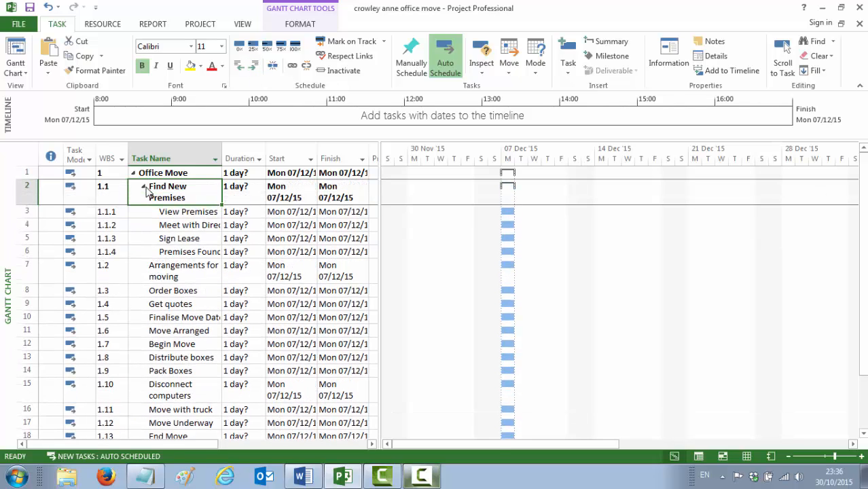
{"action": "left_click", "coordinate": [144, 188]}
{"action": "left_click", "coordinate": [144, 188]}
{"action": "left_click", "coordinate": [144, 188]}
{"action": "left_click", "coordinate": [144, 187]}
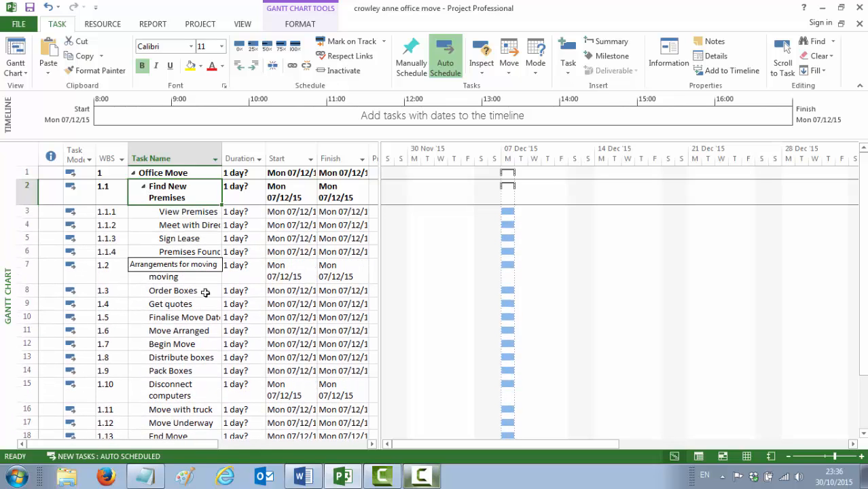
Indent the tasks from Order Boxes through Move Arranged one level under Arrangements for moving
{"action": "left_click", "coordinate": [188, 292]}
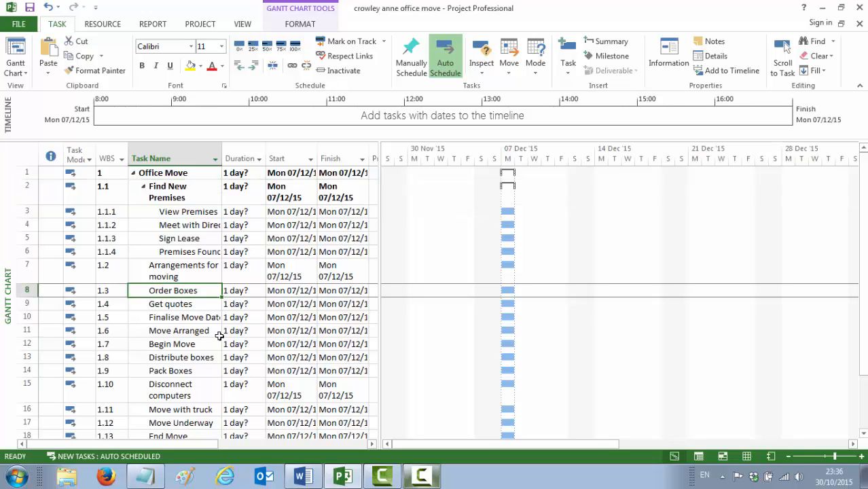
{"action": "left_click", "coordinate": [179, 331], "text": "shift"}
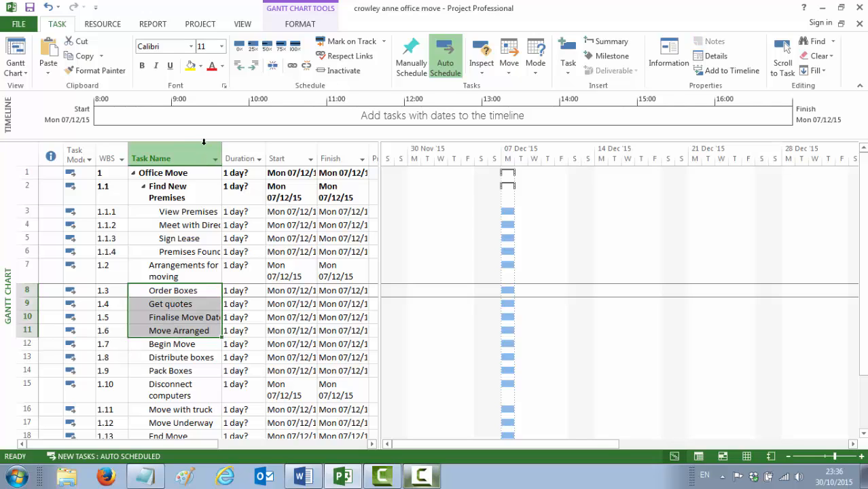
{"action": "left_click", "coordinate": [253, 68]}
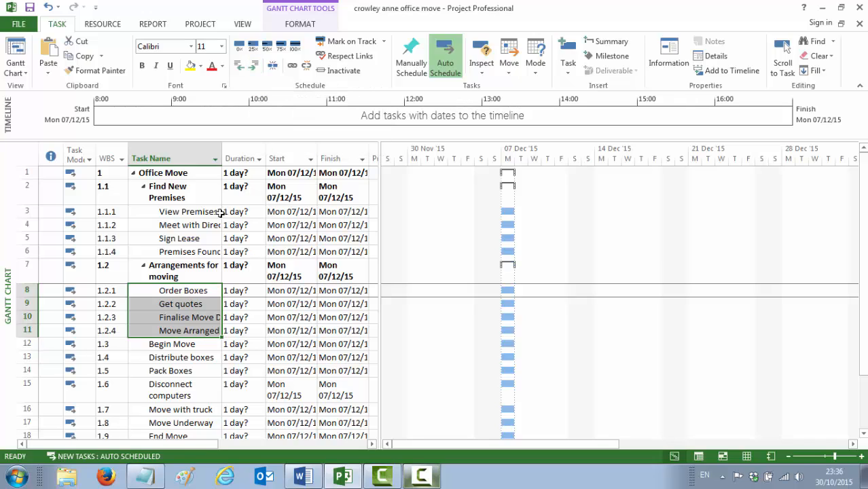
Indent the tasks from Distribute boxes through Move Underway one level under Begin Move
{"action": "left_click", "coordinate": [173, 356]}
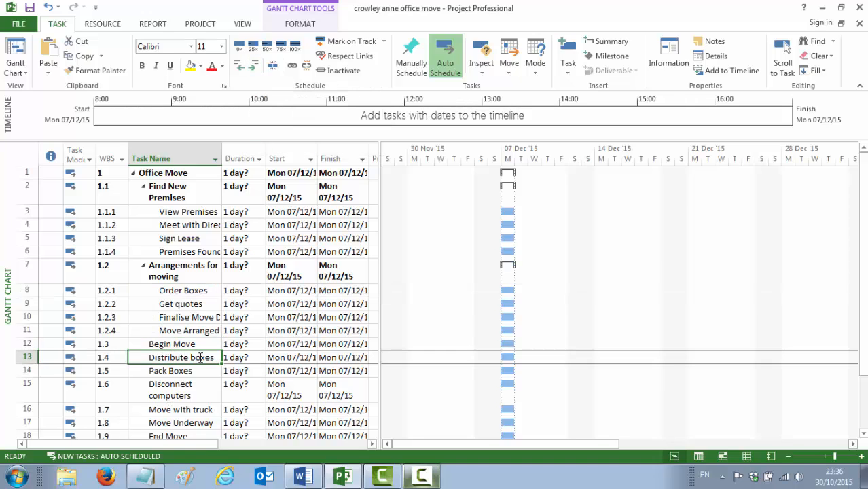
{"action": "scroll", "coordinate": [200, 357], "scroll_direction": "down", "scroll_amount": 1}
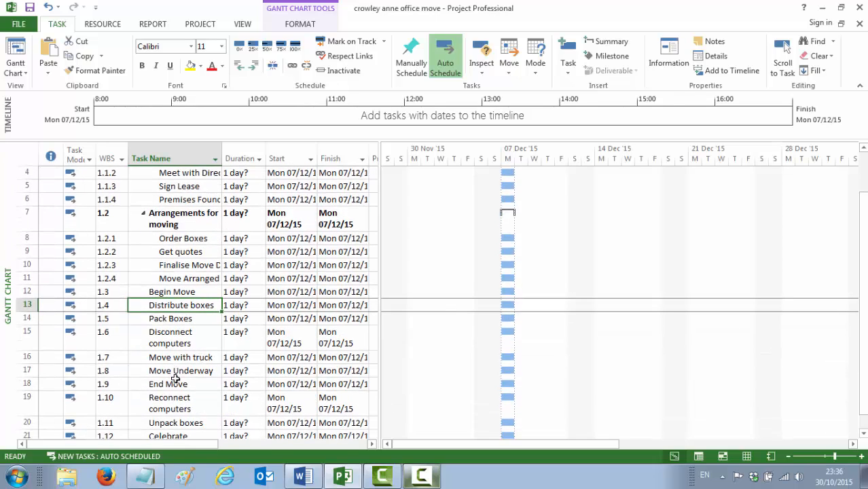
{"action": "left_click", "coordinate": [188, 370], "text": "shift"}
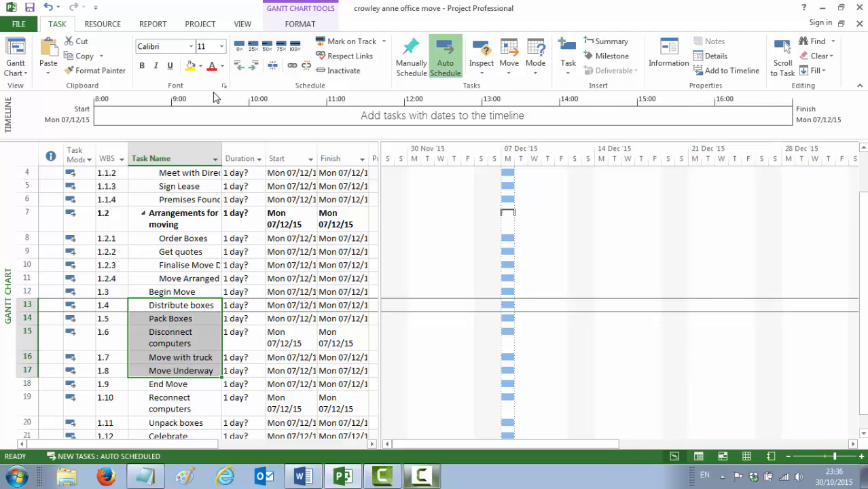
{"action": "left_click", "coordinate": [253, 65]}
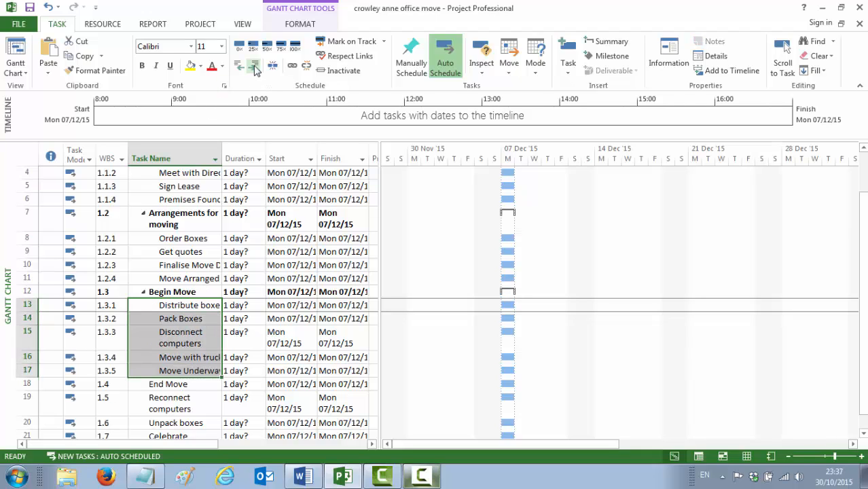
Indent Reconnect computers, Unpack boxes and Celebrate one level under End Move
{"action": "scroll", "coordinate": [176, 367], "scroll_direction": "down", "scroll_amount": 1}
{"action": "left_click", "coordinate": [163, 364]}
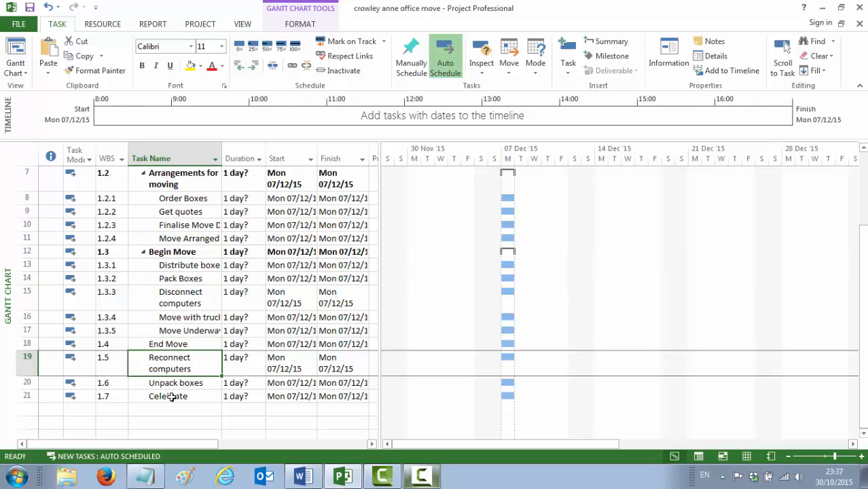
{"action": "left_click", "coordinate": [168, 397], "text": "shift"}
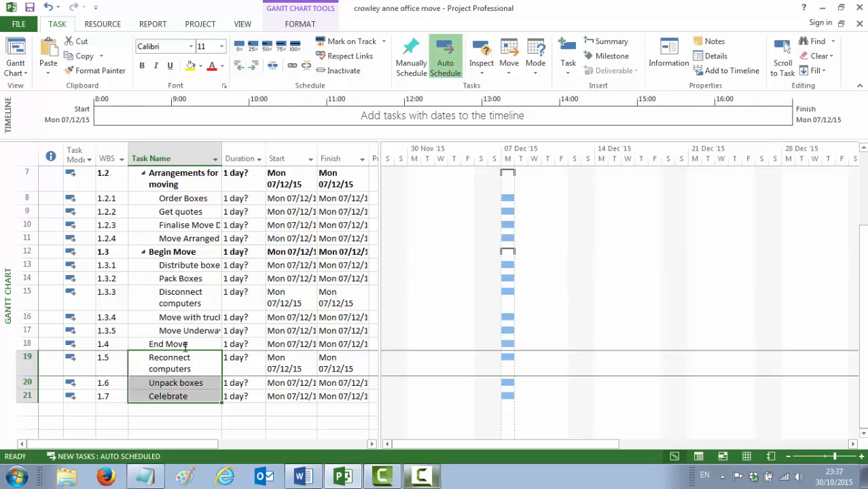
{"action": "left_click", "coordinate": [254, 65]}
Review the task outline, collapsing and re-expanding the Find New Premises, Arrangements for moving and Begin Move summary tasks
{"action": "scroll", "coordinate": [201, 284], "scroll_direction": "up", "scroll_amount": 2}
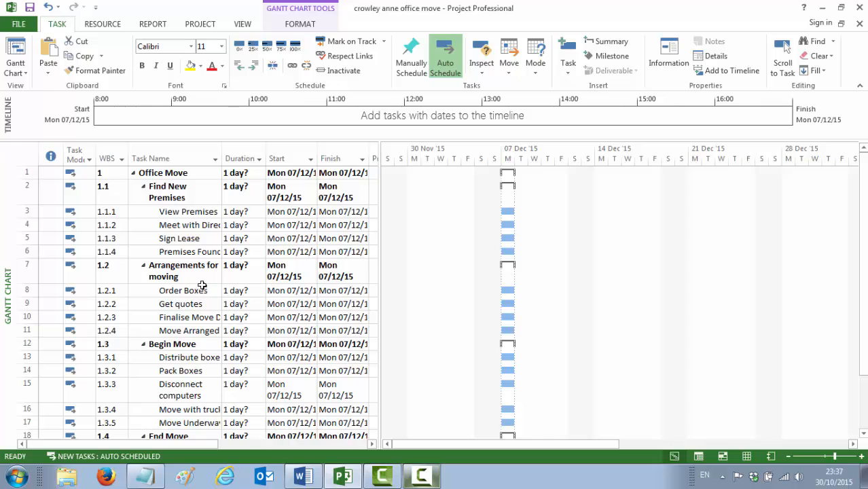
{"action": "scroll", "coordinate": [138, 215], "scroll_direction": "down", "scroll_amount": 2}
{"action": "scroll", "coordinate": [122, 207], "scroll_direction": "up", "scroll_amount": 2}
{"action": "left_click", "coordinate": [143, 186]}
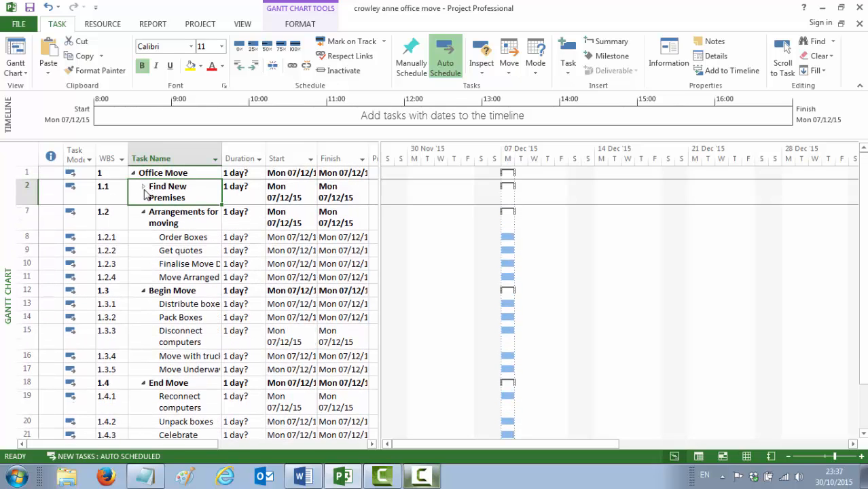
{"action": "left_click", "coordinate": [143, 186]}
{"action": "left_click", "coordinate": [143, 266]}
{"action": "left_click", "coordinate": [143, 266]}
{"action": "left_click", "coordinate": [145, 345]}
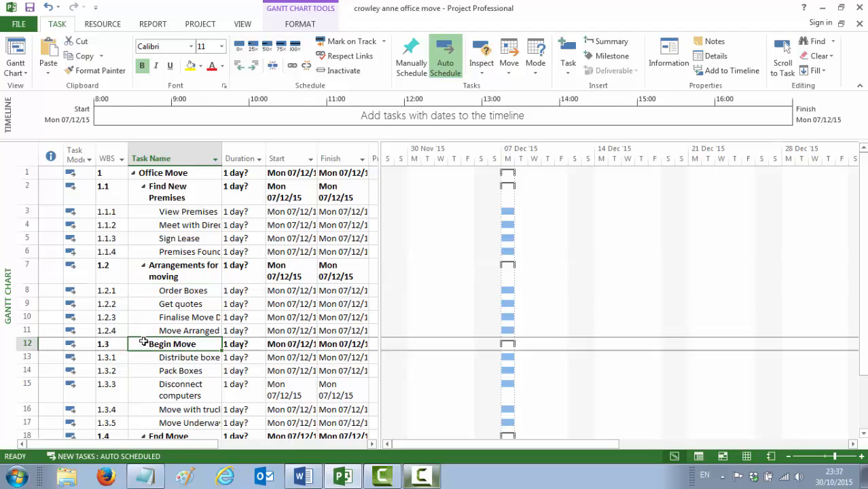
{"action": "left_click", "coordinate": [143, 344]}
{"action": "left_click", "coordinate": [143, 344]}
Set durations under Find New Premises: View Premises 4 days, the director meeting 2 hours, Sign Lease 1 hour and Premises Found 0 days
{"action": "left_click", "coordinate": [235, 213]}
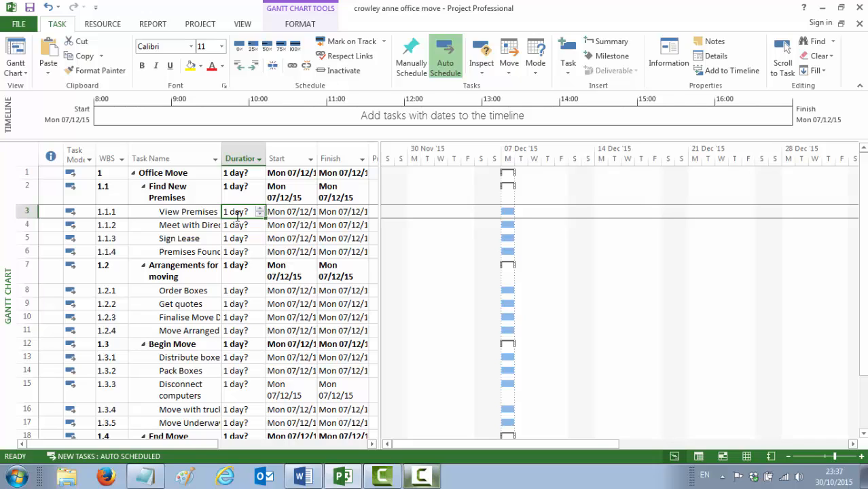
{"action": "type", "text": "4"}
{"action": "key", "text": "Return"}
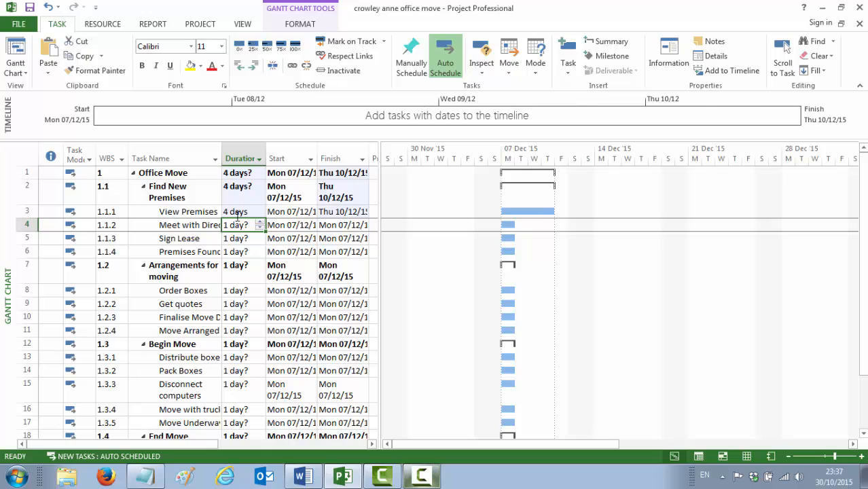
{"action": "type", "text": "2h"}
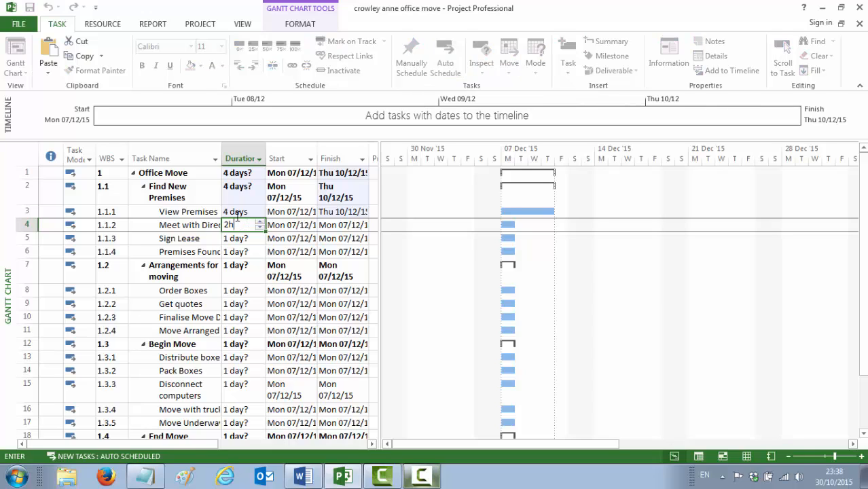
{"action": "key", "text": "Return"}
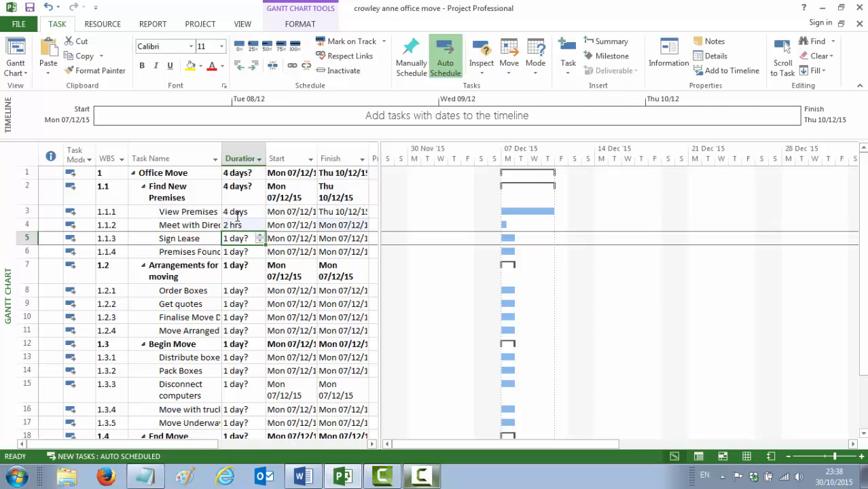
{"action": "type", "text": "1 "}
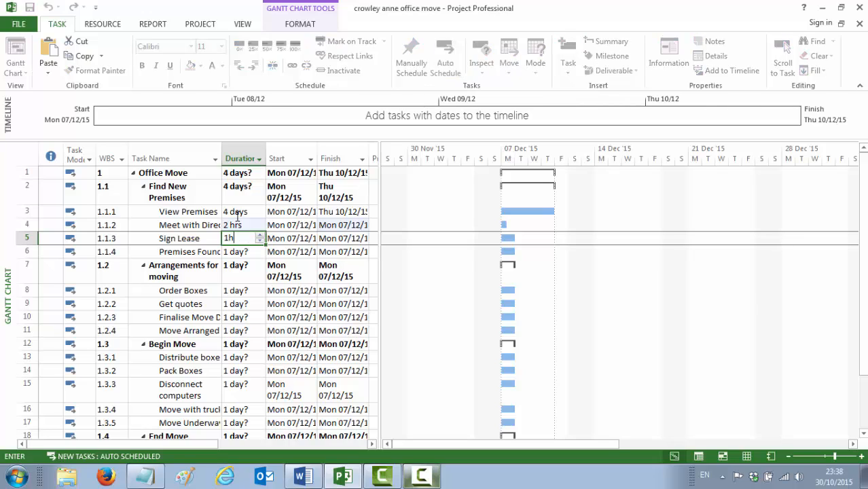
{"action": "type", "text": "h"}
{"action": "key", "text": "Return"}
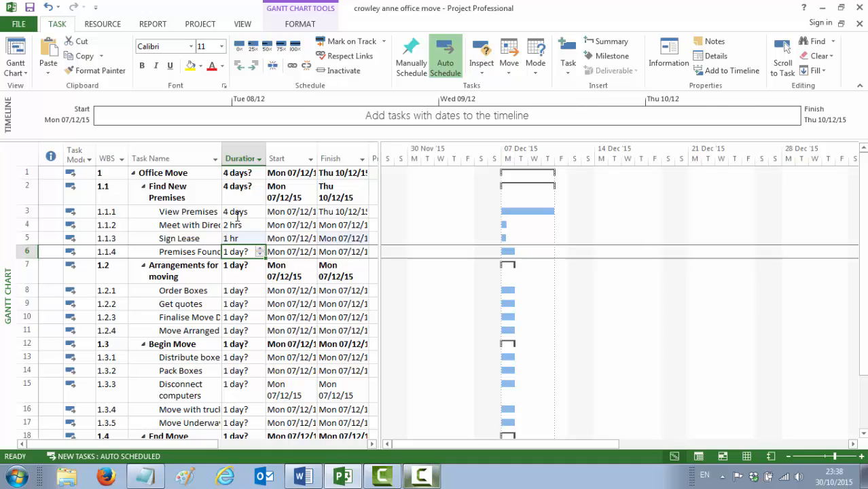
{"action": "type", "text": "0"}
{"action": "key", "text": "Return"}
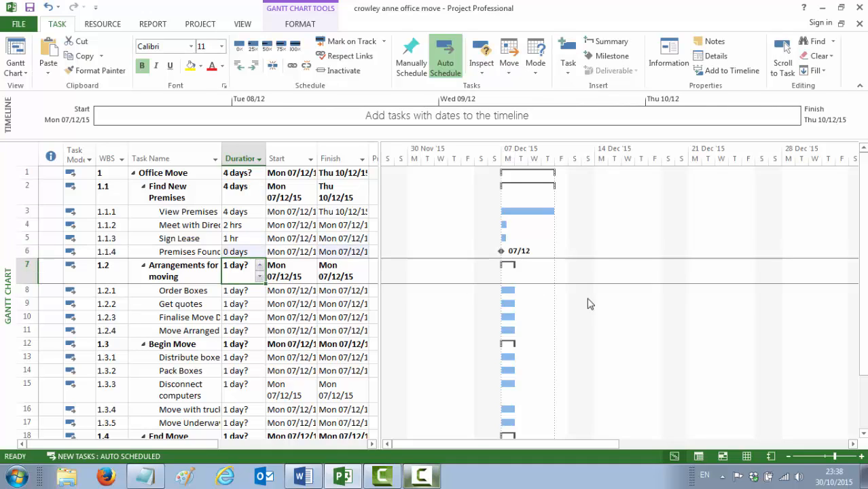
Set durations under Arrangements for moving: Order Boxes 1 day, Get quotes 1 day, Finalise Move Date 0.5 days and Move Arranged 0 days
{"action": "left_click", "coordinate": [242, 292]}
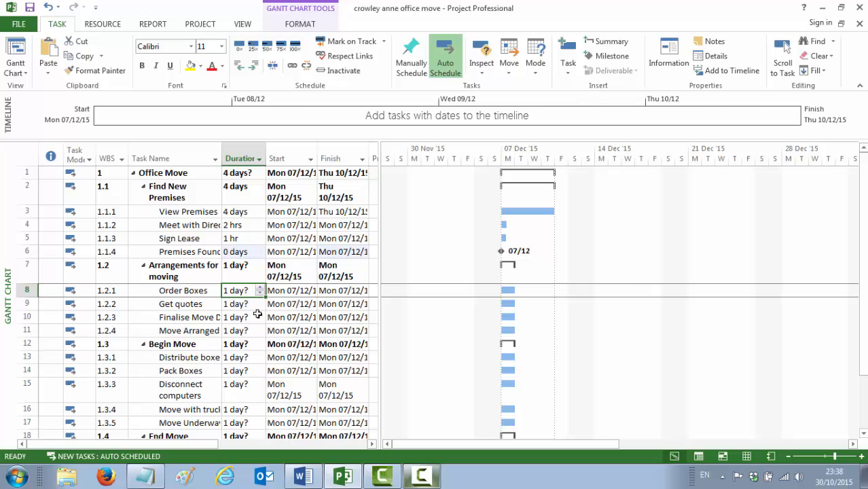
{"action": "type", "text": "1"}
{"action": "key", "text": "Return"}
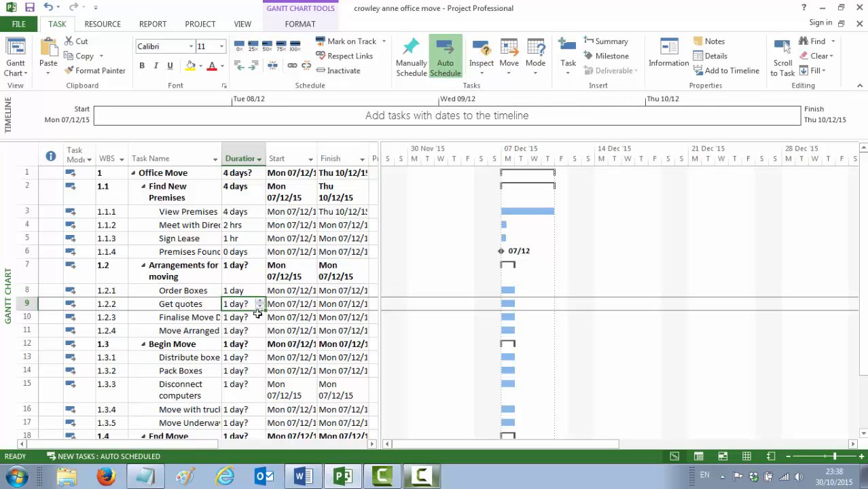
{"action": "type", "text": "1"}
{"action": "key", "text": "Return"}
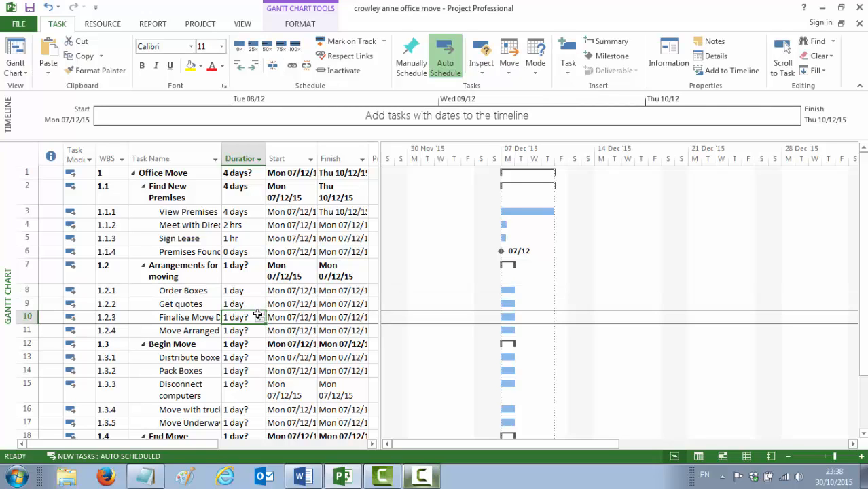
{"action": "type", "text": "1"}
{"action": "key", "text": "Return"}
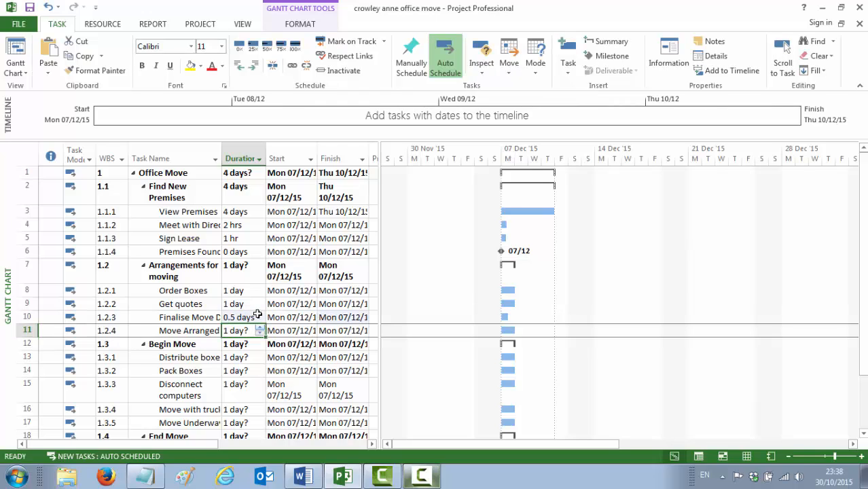
{"action": "type", "text": "0"}
{"action": "key", "text": "Return"}
Set durations under Begin Move: Distribute boxes 1 day, Pack Boxes 3, Disconnect computers 1, Move with truck 1 and Move Underway 0 days
{"action": "key", "text": "Return"}
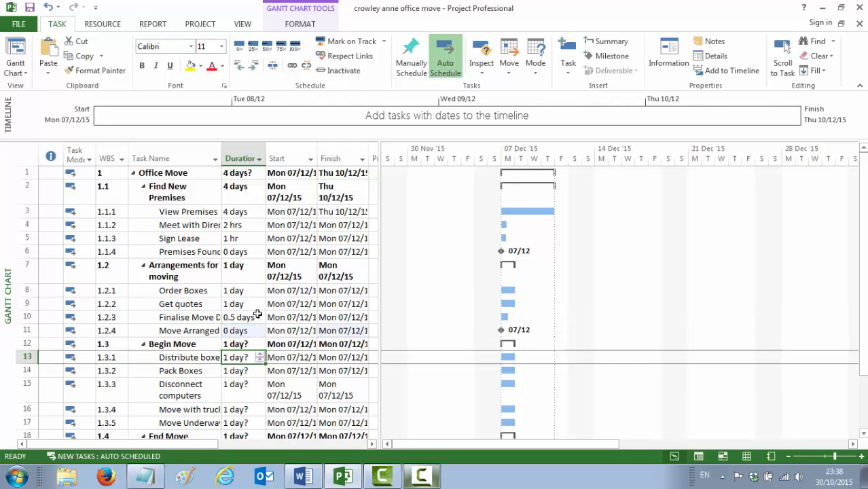
{"action": "type", "text": "1"}
{"action": "key", "text": "Return"}
{"action": "type", "text": "3"}
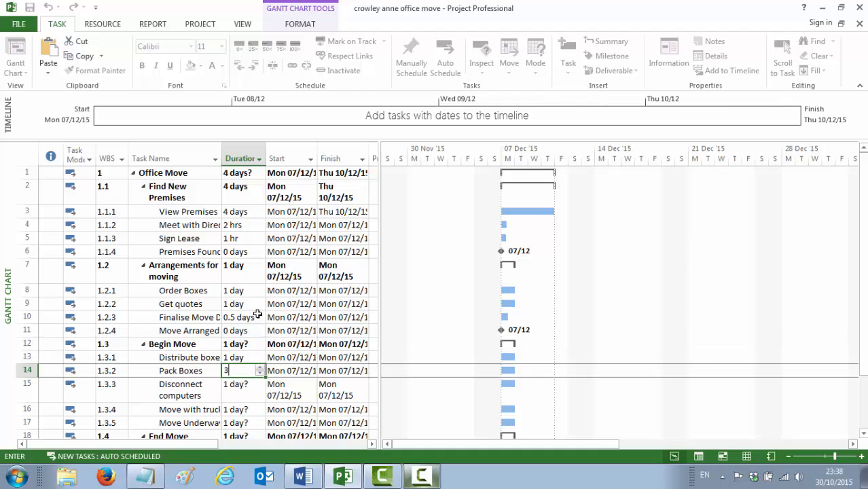
{"action": "key", "text": "Return"}
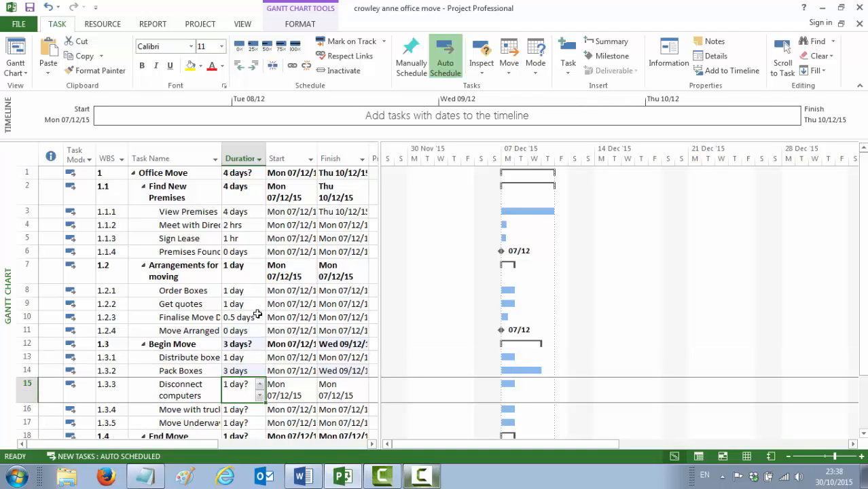
{"action": "type", "text": "1"}
{"action": "key", "text": "Return"}
{"action": "type", "text": "1"}
{"action": "key", "text": "Return"}
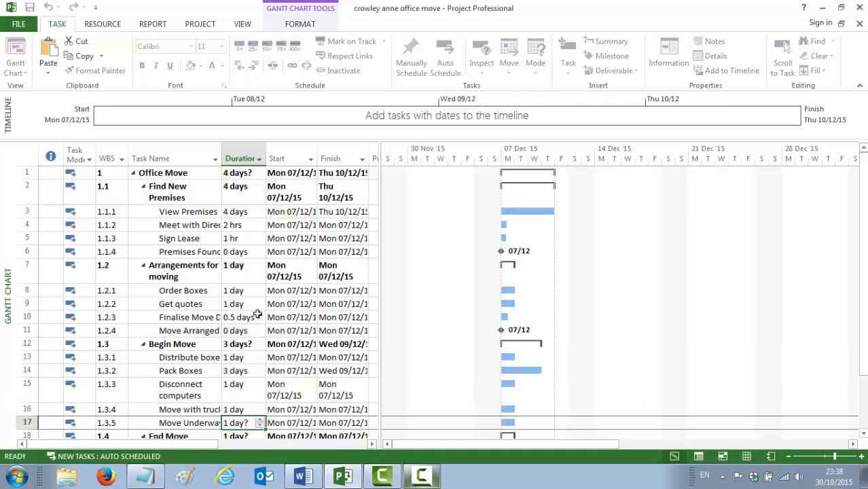
{"action": "type", "text": "0"}
{"action": "key", "text": "Return"}
{"action": "key", "text": "Return"}
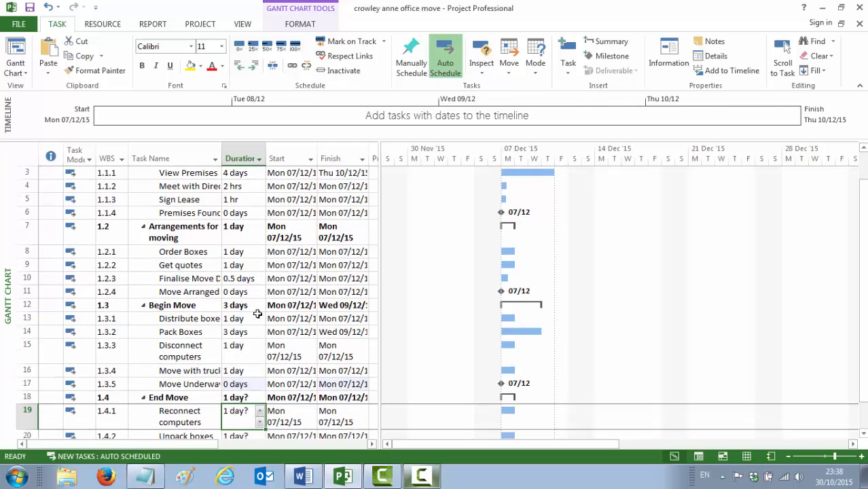
Set durations under End Move: Reconnect computers 1 day, Unpack boxes 2 days and Celebrate 1 day
{"action": "type", "text": "1"}
{"action": "key", "text": "Return"}
{"action": "type", "text": "2"}
{"action": "key", "text": "Return"}
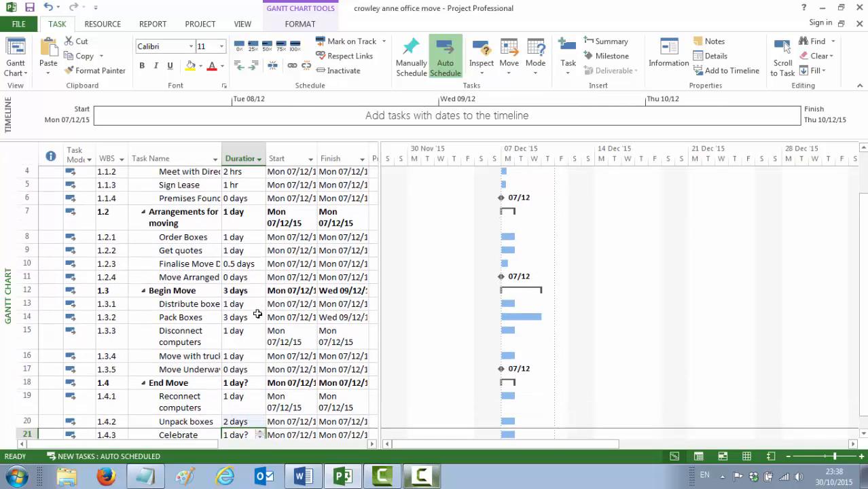
{"action": "type", "text": "1"}
{"action": "key", "text": "Return"}
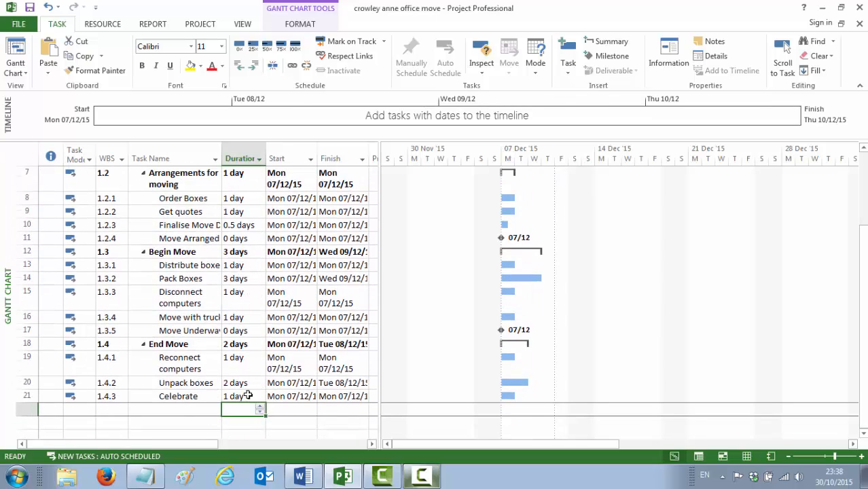
{"action": "scroll", "coordinate": [250, 286], "scroll_direction": "up", "scroll_amount": 2}
{"action": "scroll", "coordinate": [232, 245], "scroll_direction": "down", "scroll_amount": 3}
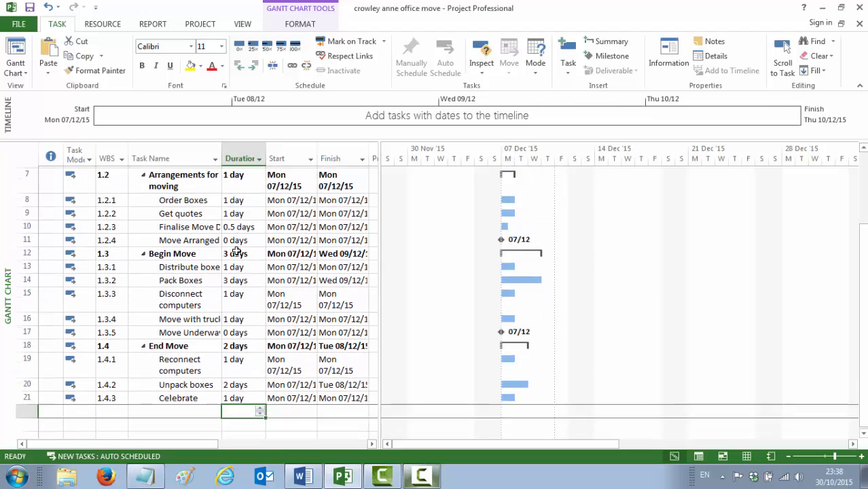
{"action": "scroll", "coordinate": [242, 266], "scroll_direction": "up", "scroll_amount": 3}
{"action": "scroll", "coordinate": [242, 266], "scroll_direction": "down", "scroll_amount": 2}
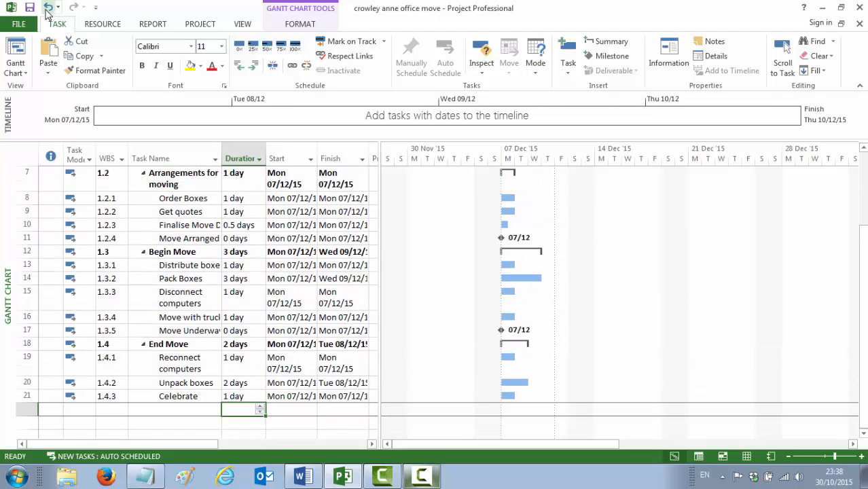
Undo the last duration entry for the Celebrate task and redo it
{"action": "left_click", "coordinate": [48, 7]}
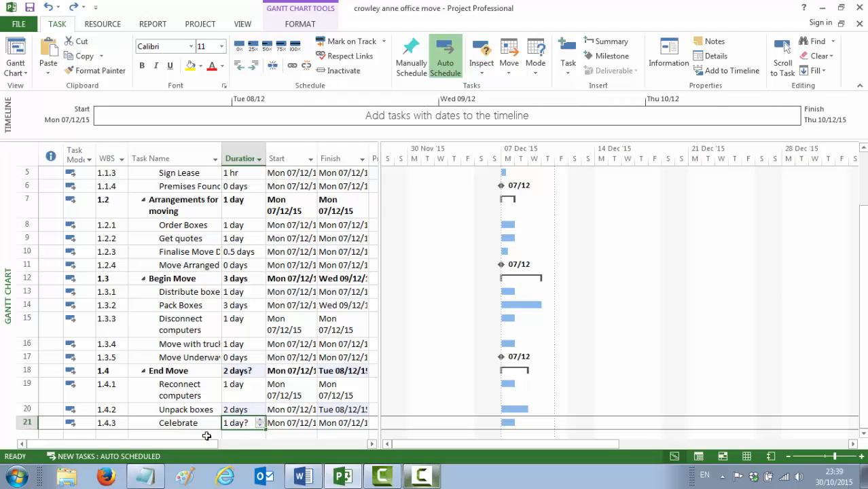
{"action": "left_click", "coordinate": [72, 9]}
{"action": "scroll", "coordinate": [249, 404], "scroll_direction": "up", "scroll_amount": 2}
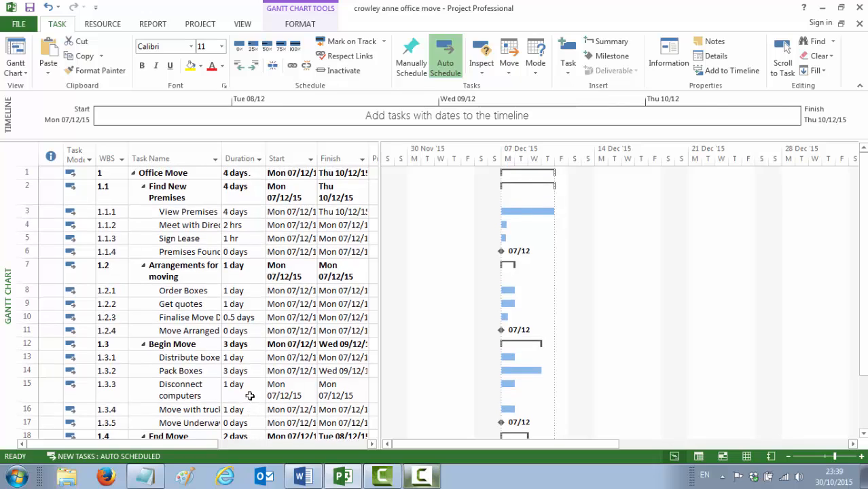